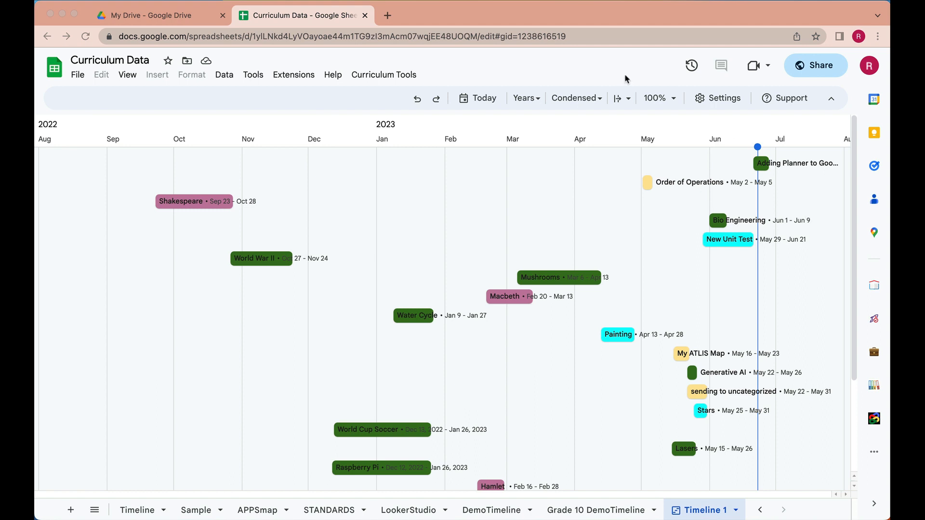
- Switch the timeline's card density to Comfortable and back to Condensed
{"action": "left_click", "coordinate": [600, 100]}
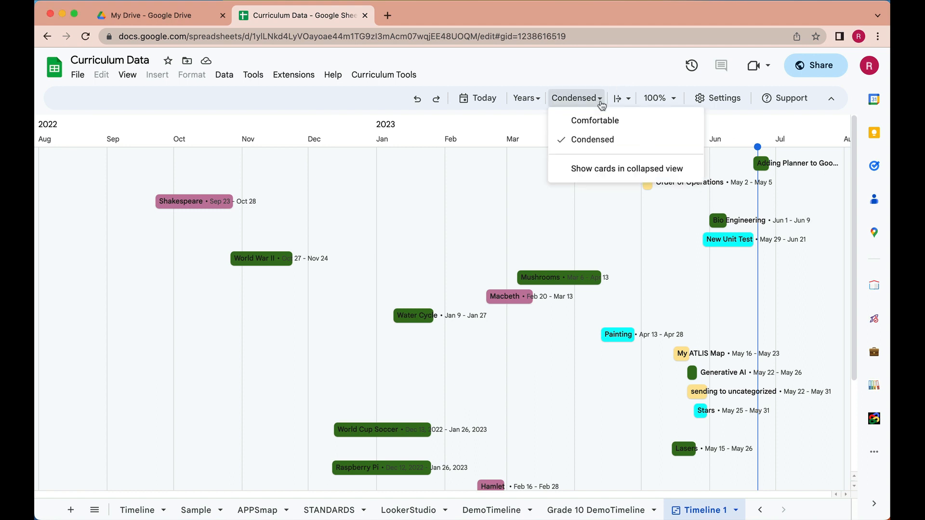
{"action": "left_click", "coordinate": [599, 121]}
{"action": "left_click", "coordinate": [603, 106]}
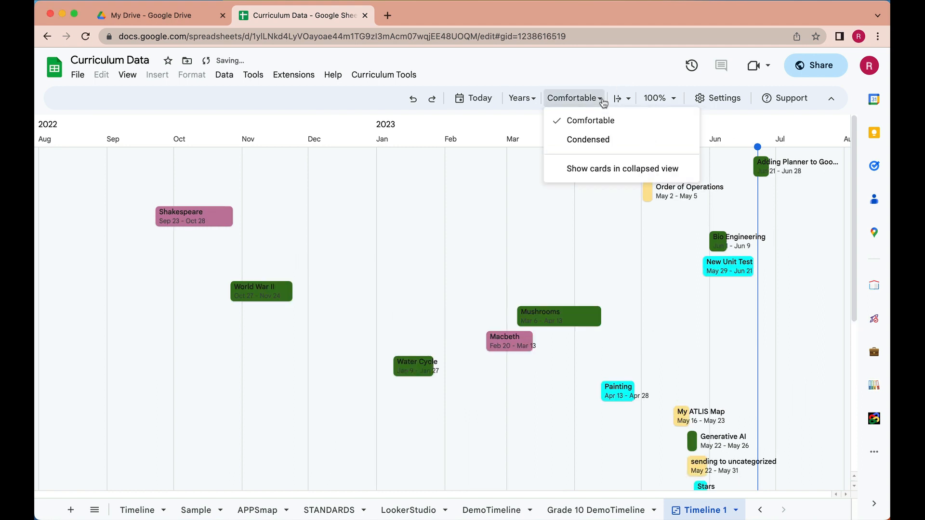
{"action": "left_click", "coordinate": [592, 139]}
- Switch the timeline's time interval to Months and back to Years
{"action": "left_click", "coordinate": [543, 101]}
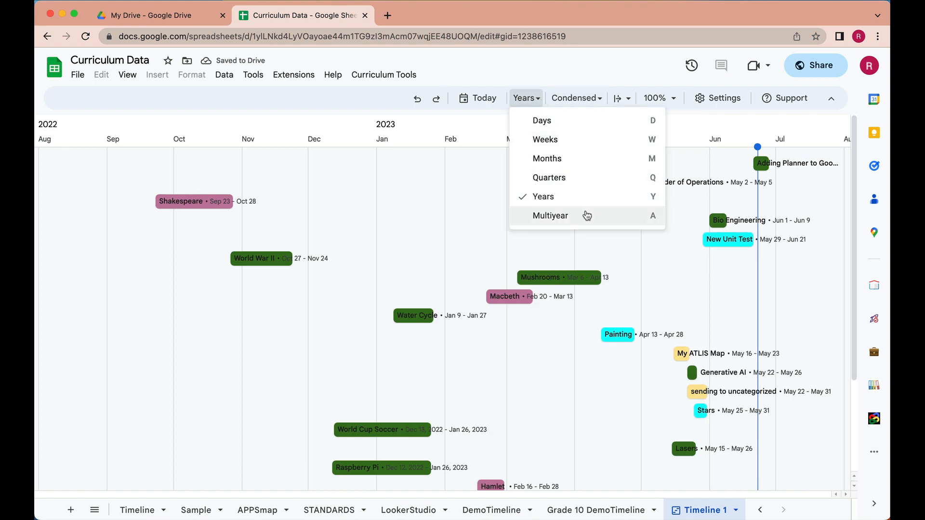
{"action": "left_click", "coordinate": [555, 160]}
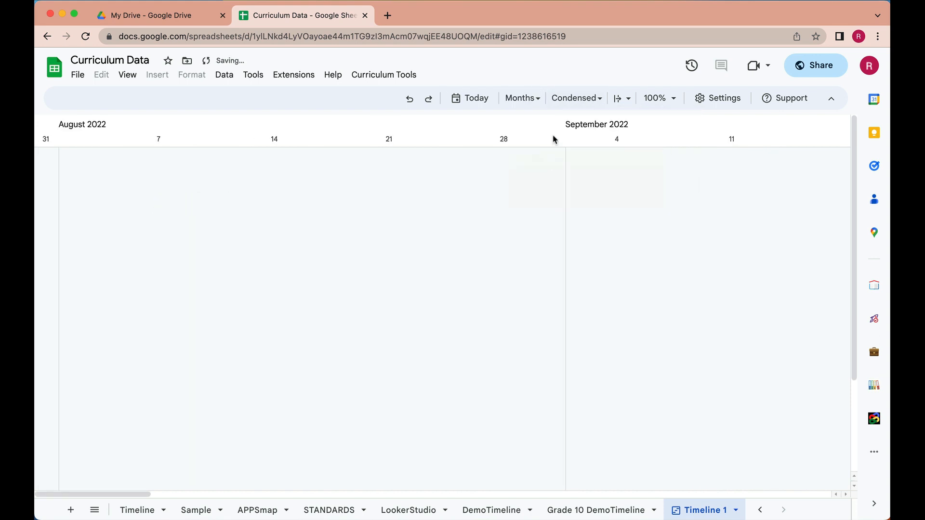
{"action": "left_click", "coordinate": [543, 101]}
{"action": "left_click", "coordinate": [543, 198]}
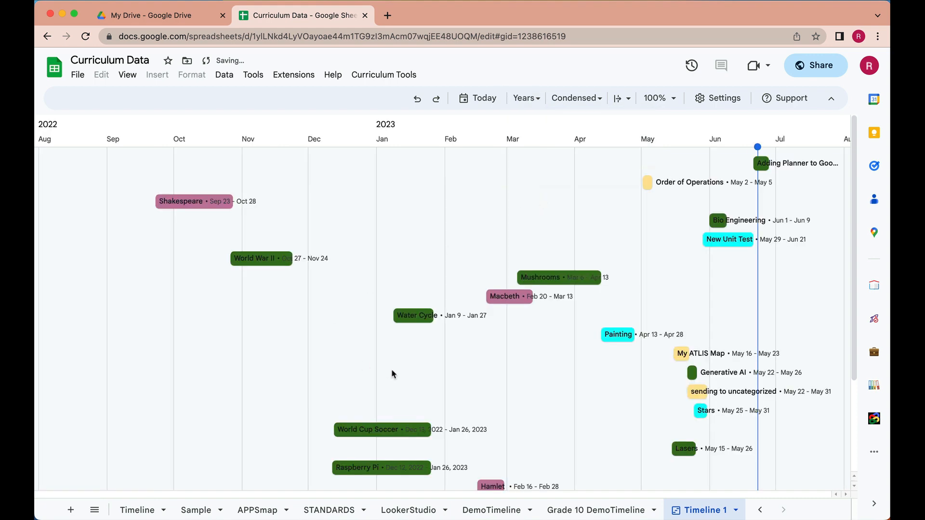
- Look over the remaining timeline cards and open the timeline settings to review the data range and card columns
{"action": "scroll", "coordinate": [393, 374], "scroll_direction": "down", "scroll_amount": 5}
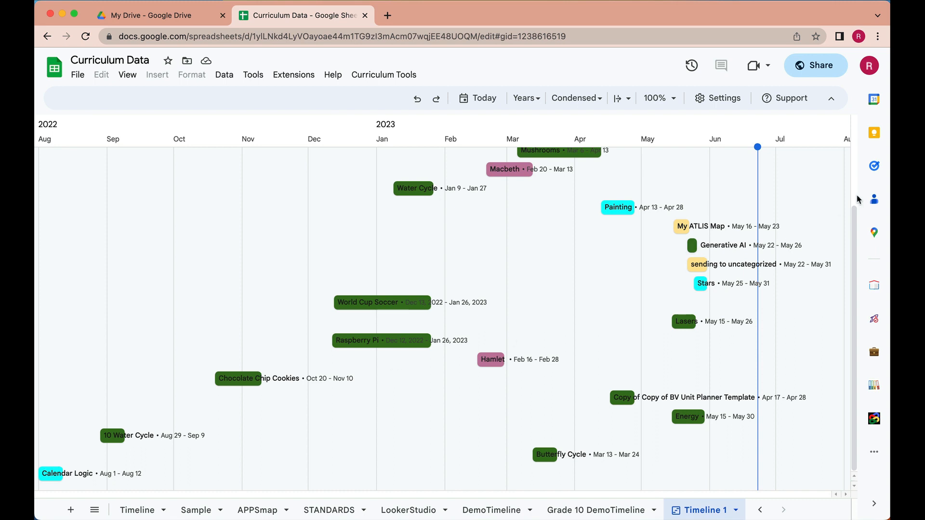
{"action": "left_click", "coordinate": [718, 98]}
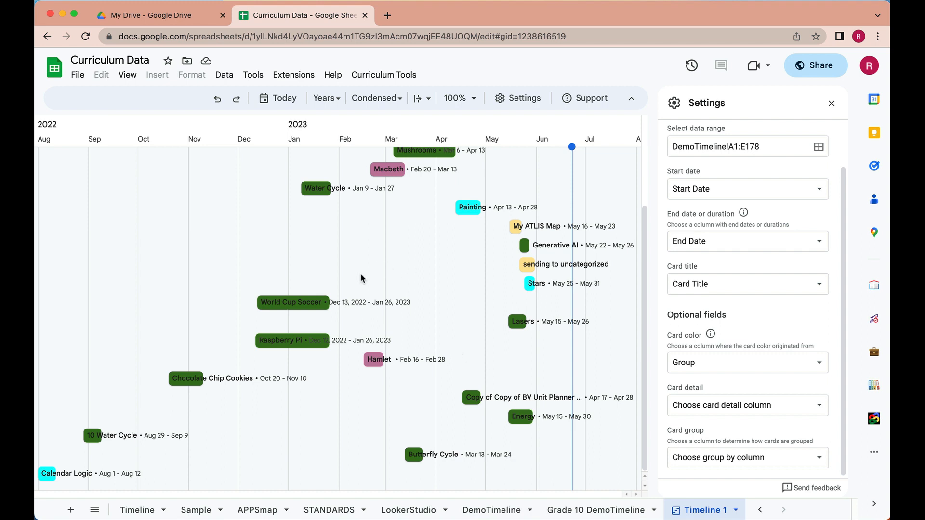
- View the World Cup Soccer card's details and its linked planner document, and close both
{"action": "left_click", "coordinate": [309, 301]}
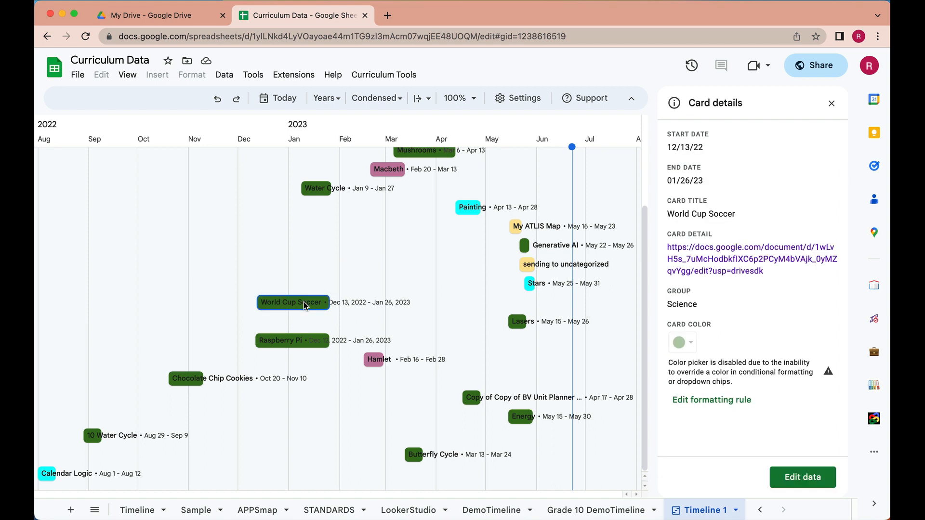
{"action": "left_click", "coordinate": [718, 252]}
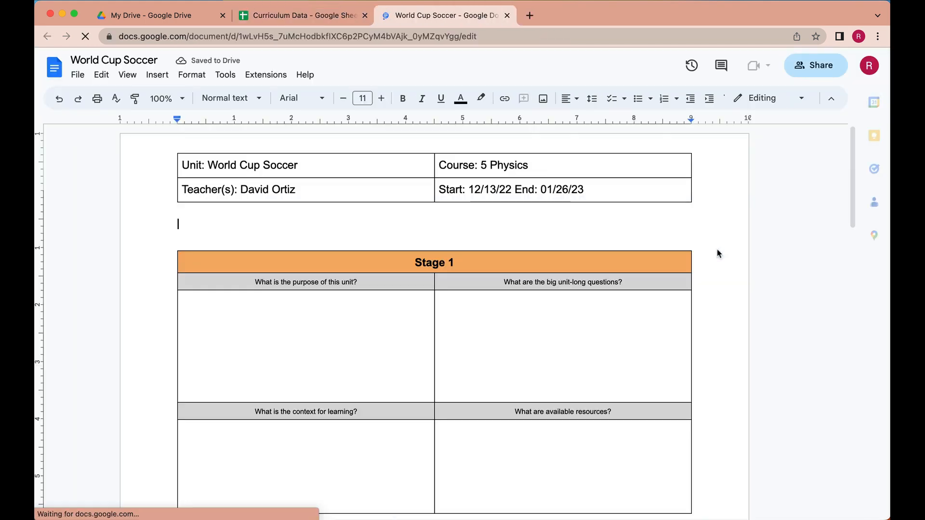
{"action": "left_click", "coordinate": [508, 16]}
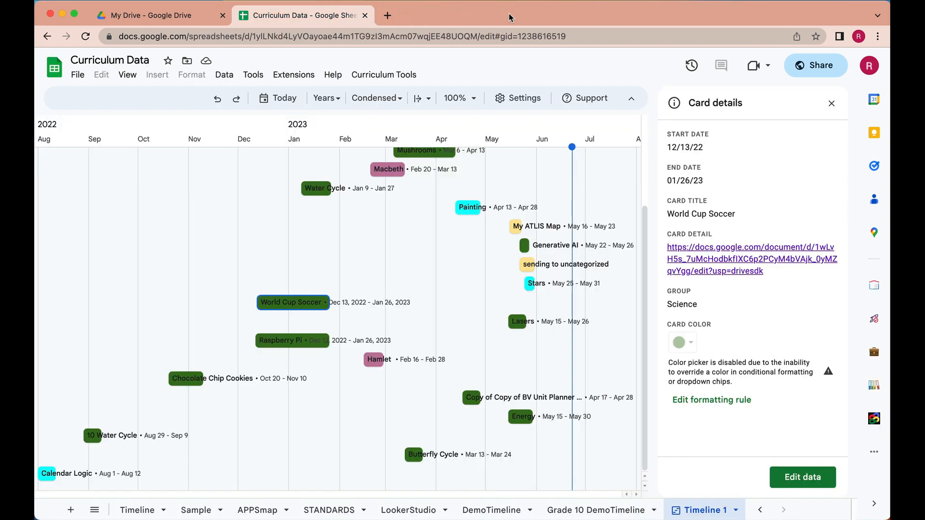
{"action": "left_click", "coordinate": [831, 103]}
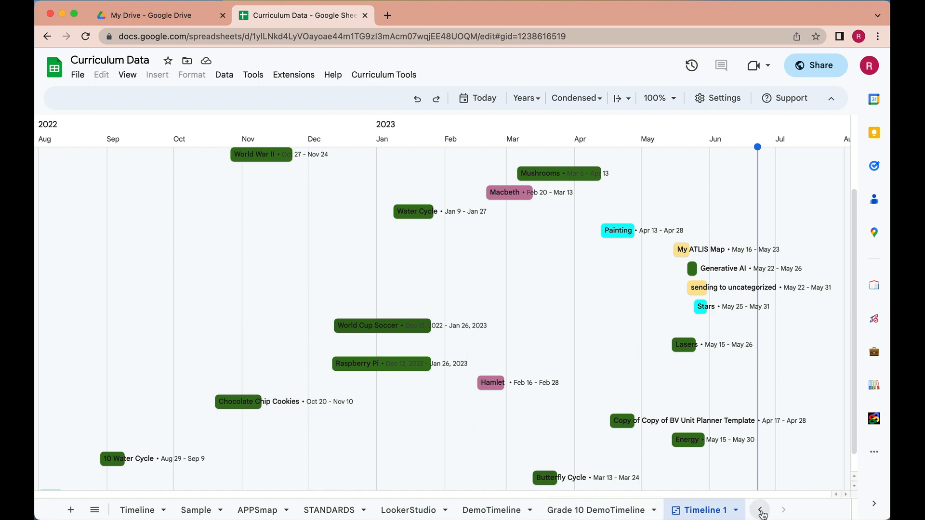
- Open the Files sheet to view the source curriculum data
{"action": "left_click", "coordinate": [761, 510]}
{"action": "left_click", "coordinate": [761, 511]}
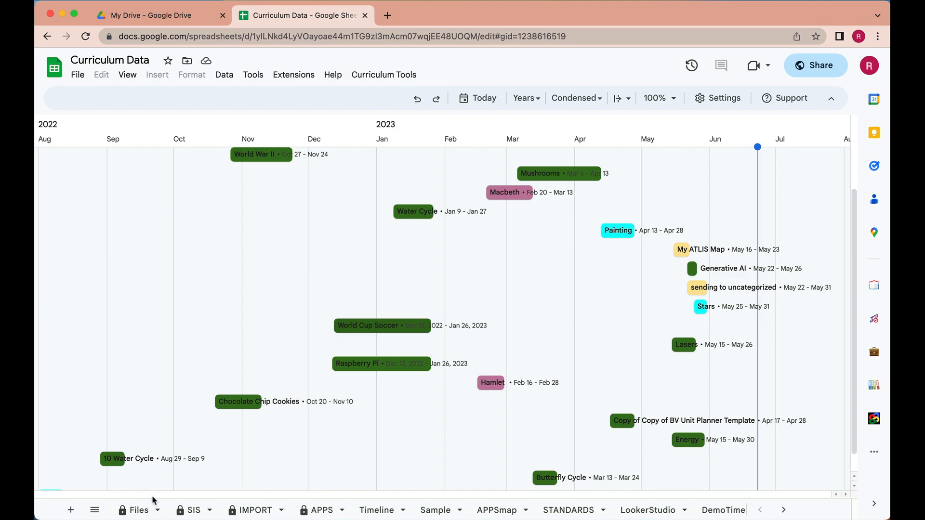
{"action": "left_click", "coordinate": [139, 510]}
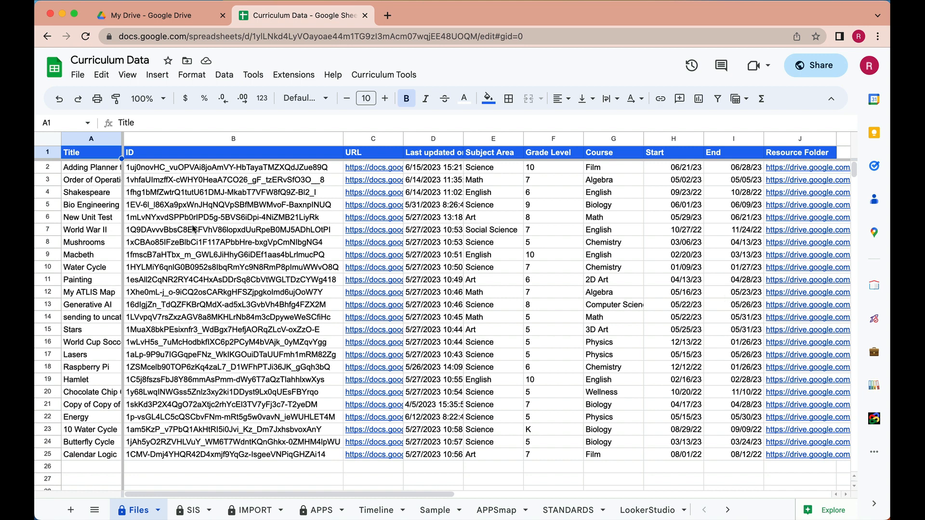
- Open the DemoTimeline sheet and inspect the query formula in cell A2
{"action": "left_click", "coordinate": [728, 511]}
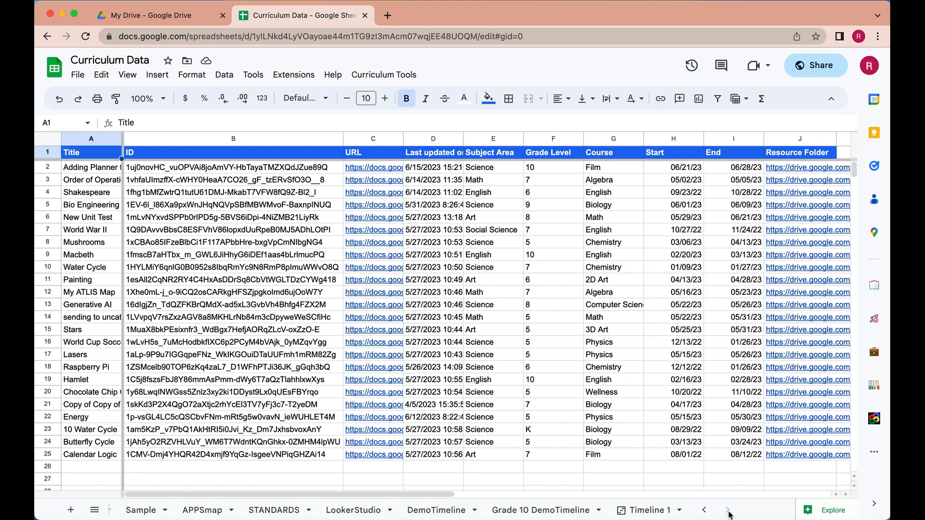
{"action": "left_click", "coordinate": [431, 510]}
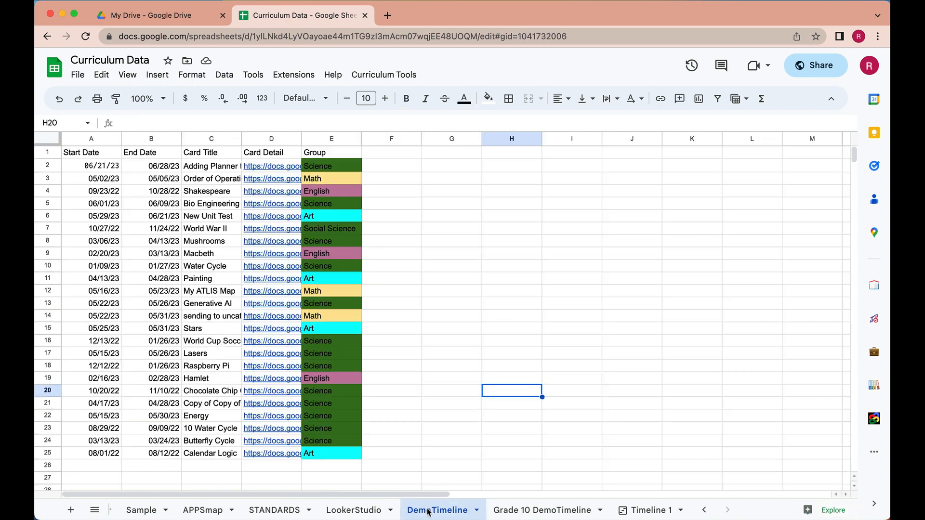
{"action": "left_click", "coordinate": [103, 167]}
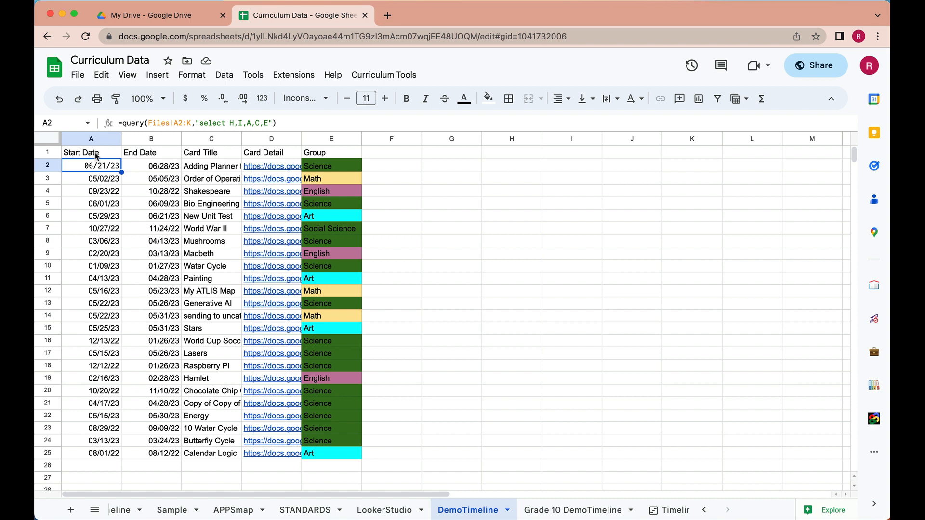
- Review the header cells Start Date, End Date, Card Title, Card Detail and Group, and recheck the formula in A2
{"action": "left_click", "coordinate": [97, 153]}
{"action": "left_click", "coordinate": [324, 154]}
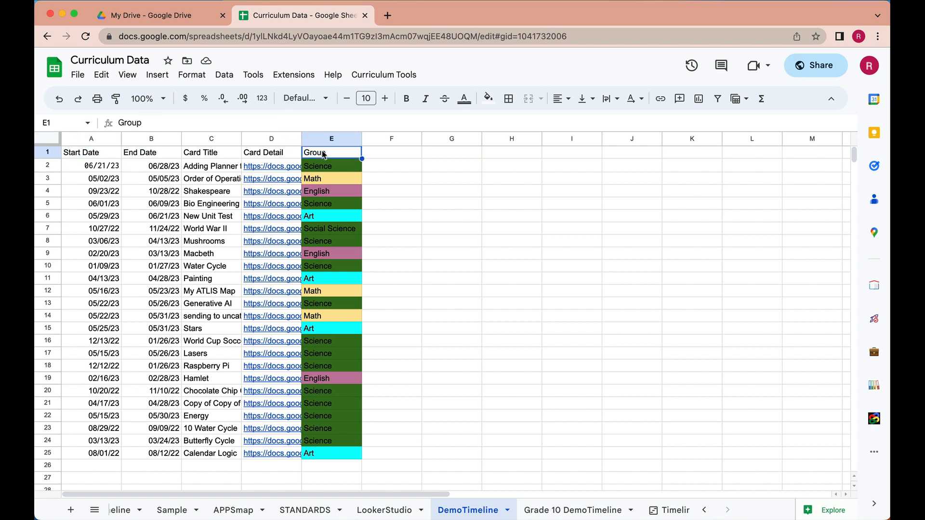
{"action": "left_click", "coordinate": [101, 153]}
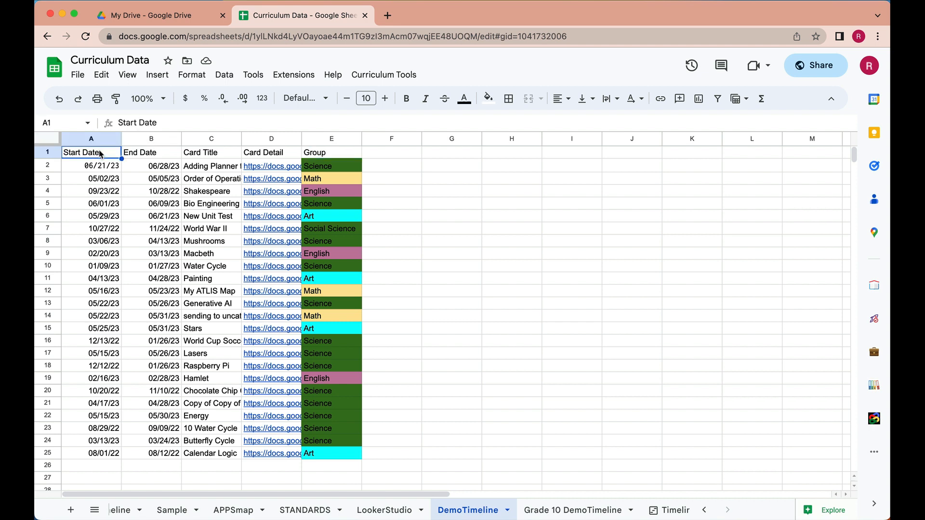
{"action": "left_click", "coordinate": [132, 156]}
{"action": "left_click", "coordinate": [206, 155]}
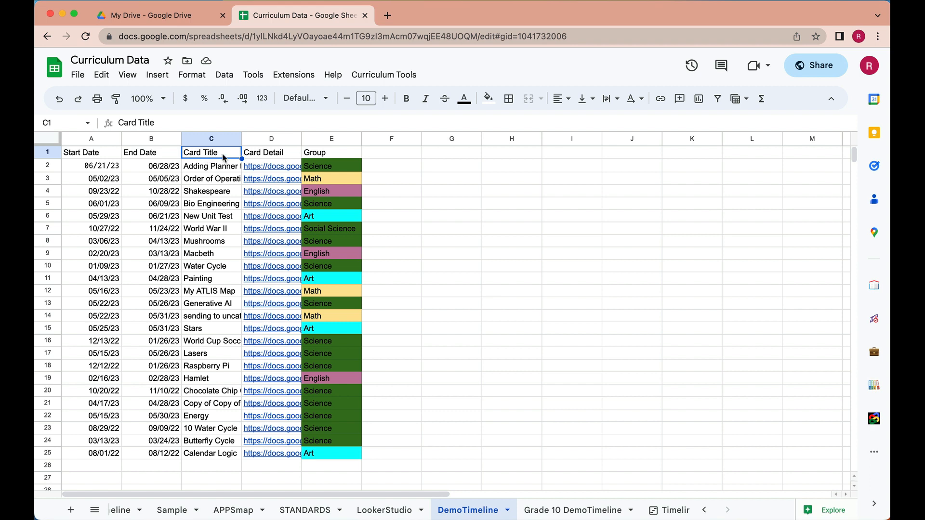
{"action": "left_click", "coordinate": [271, 155]}
{"action": "left_click", "coordinate": [328, 157]}
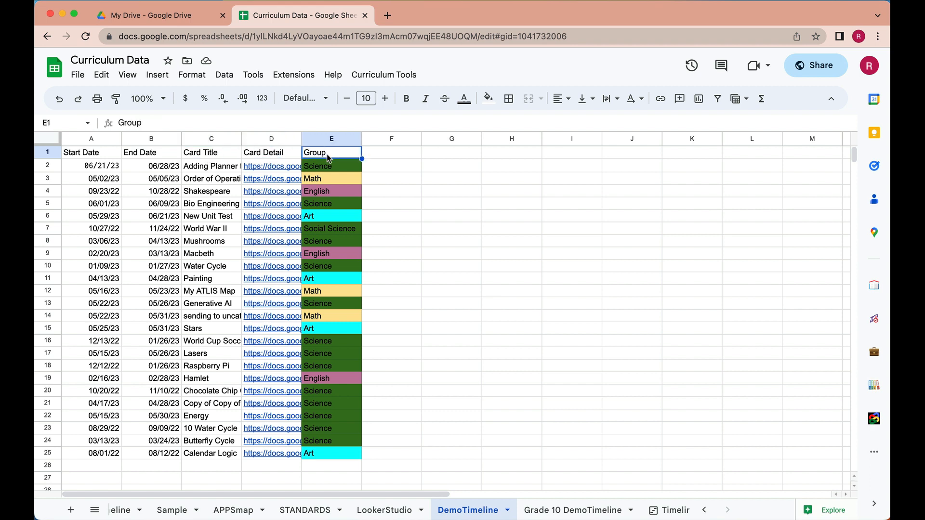
{"action": "left_click", "coordinate": [108, 169]}
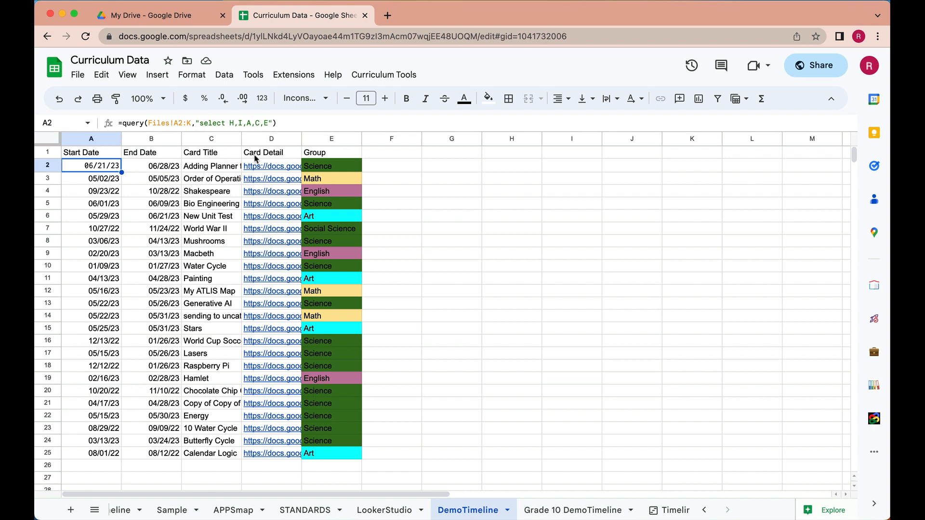
{"action": "mouse_move", "coordinate": [269, 165]}
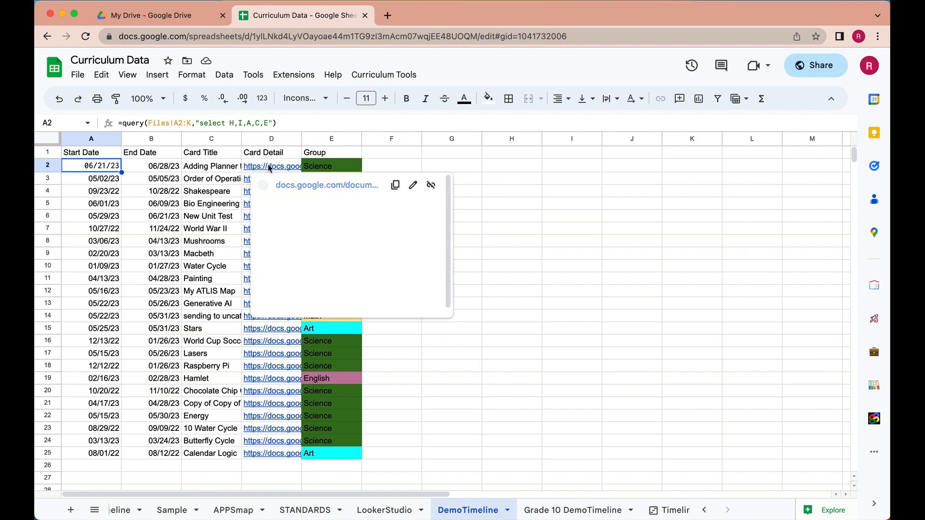
- Select the Group values in E2:E25 and display their conditional formatting rules
{"action": "left_click", "coordinate": [338, 168]}
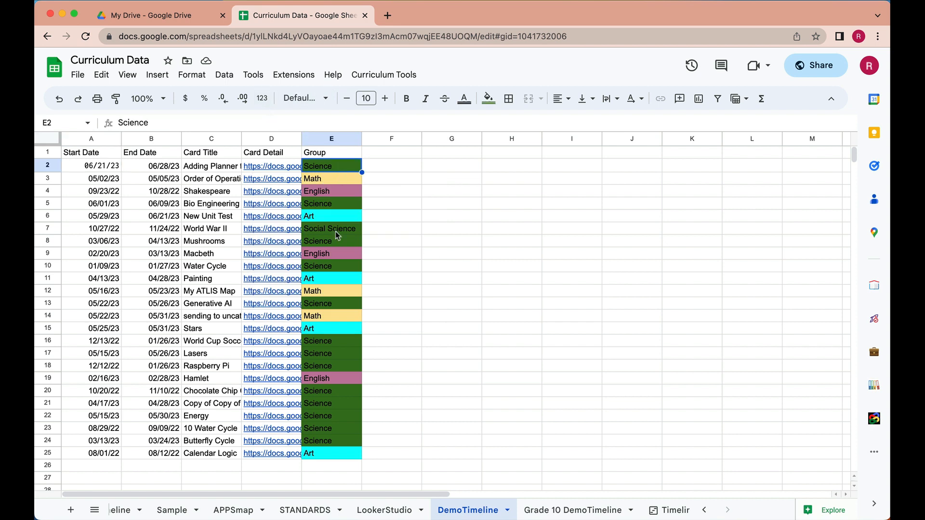
{"action": "left_click", "coordinate": [337, 453], "text": "shift"}
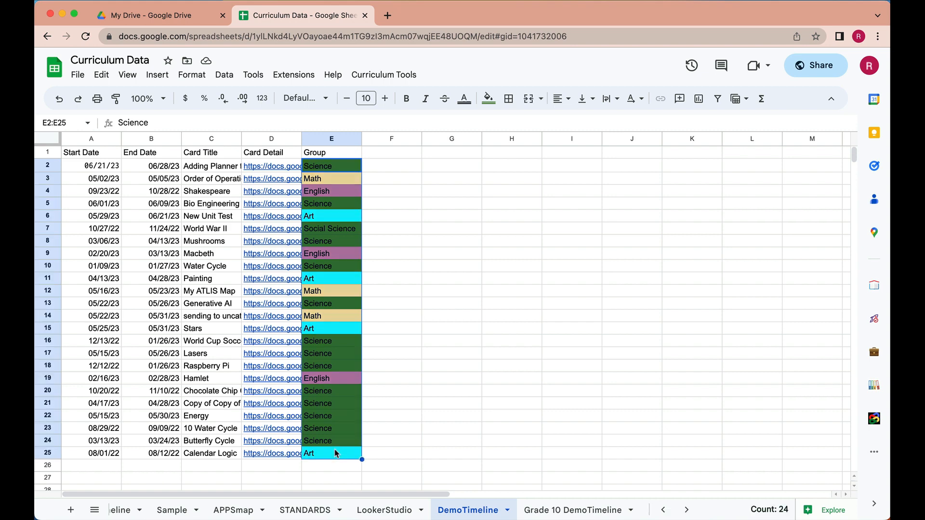
{"action": "left_click", "coordinate": [192, 75]}
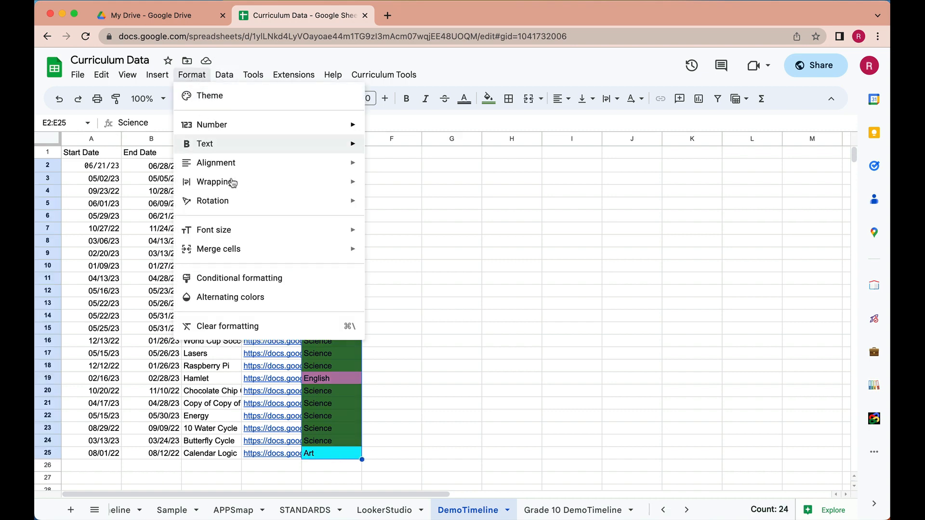
{"action": "left_click", "coordinate": [269, 278]}
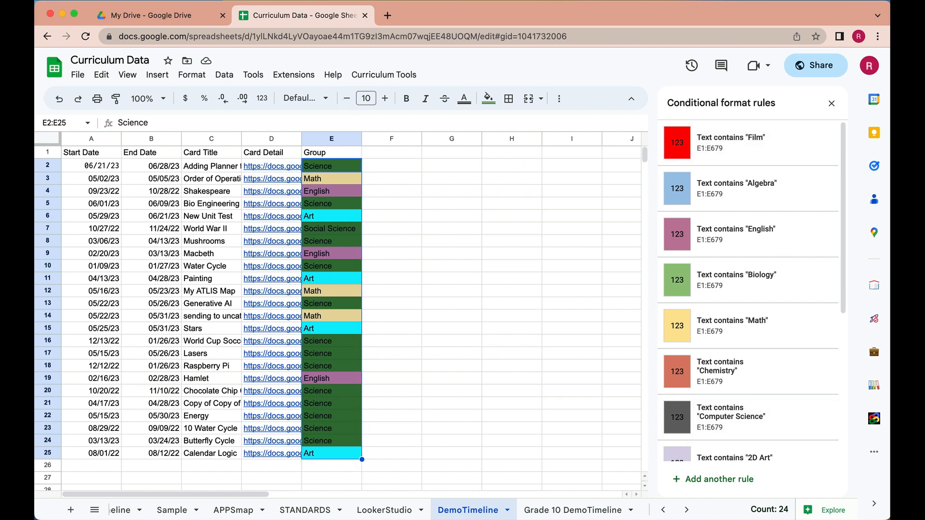
- View the SIS sheet's course and subject lists and return to the DemoTimeline sheet
{"action": "left_click", "coordinate": [665, 510]}
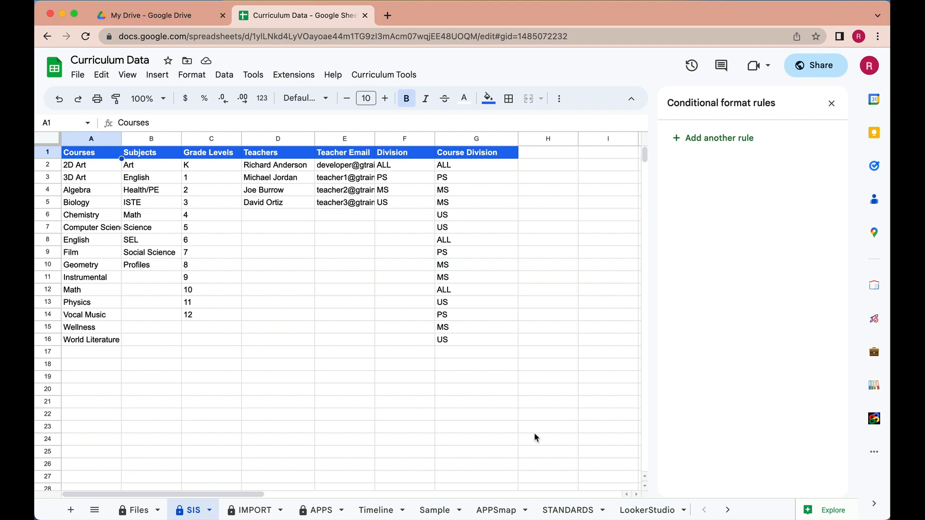
{"action": "left_click", "coordinate": [727, 510]}
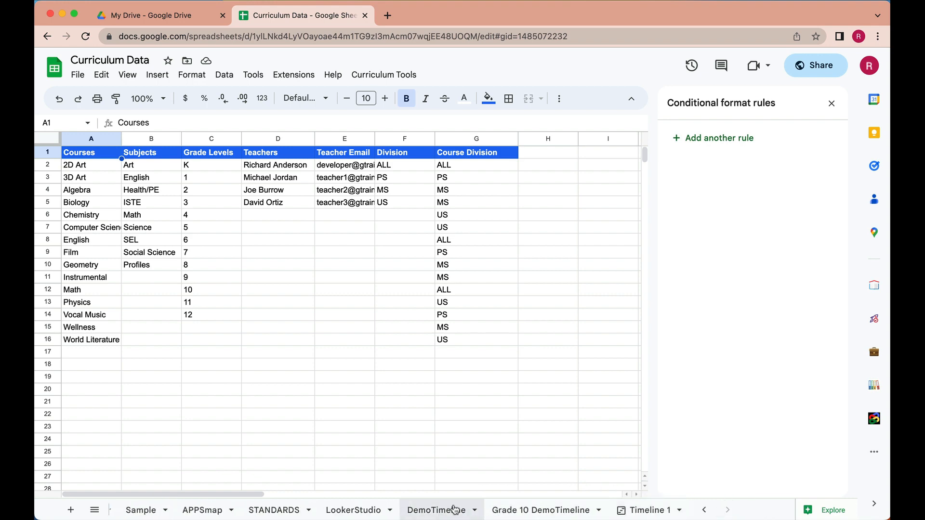
{"action": "left_click", "coordinate": [453, 509]}
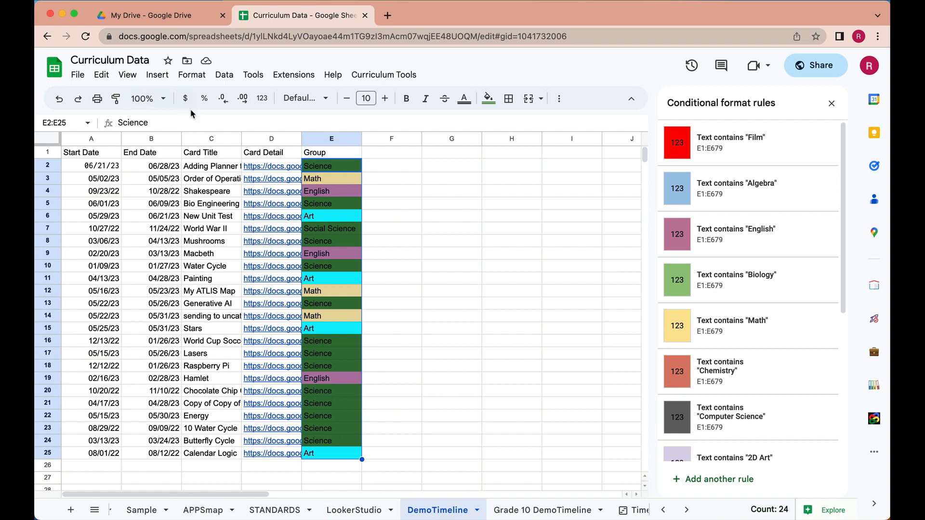
- Check where a timeline can be inserted, and review the settings of the existing Timeline 1 sheet
{"action": "left_click", "coordinate": [159, 76]}
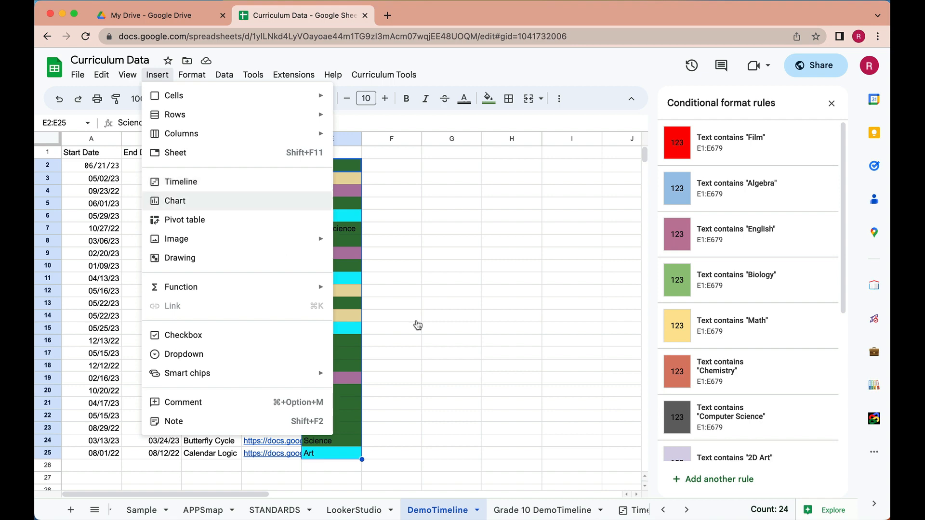
{"action": "left_click", "coordinate": [687, 510]}
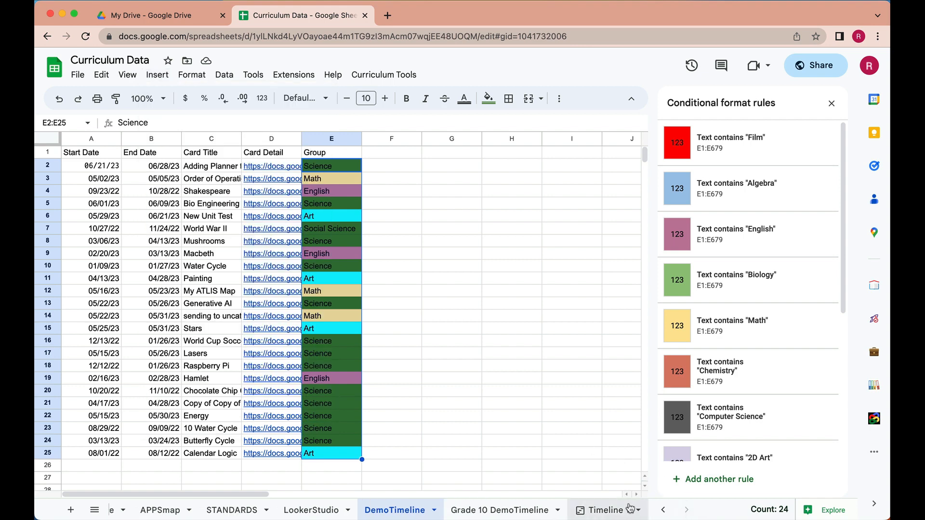
{"action": "left_click", "coordinate": [609, 510]}
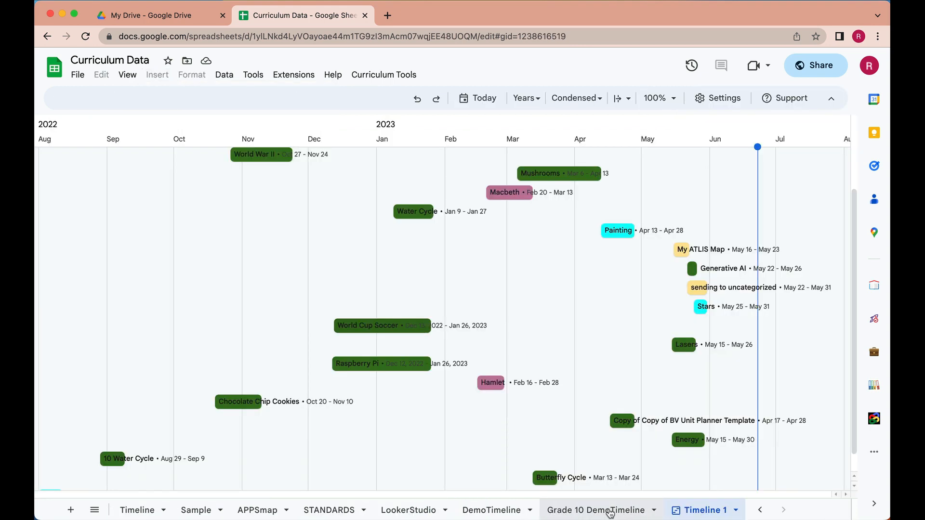
{"action": "left_click", "coordinate": [712, 101]}
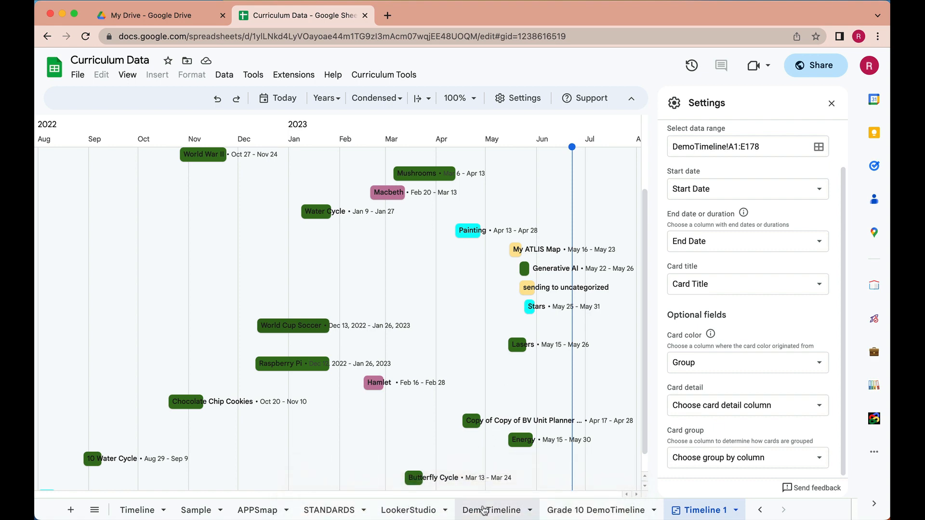
- Compare the query formulas in cell A2 of the DemoTimeline and Grade 10 DemoTimeline sheets
{"action": "left_click", "coordinate": [485, 509]}
{"action": "left_click", "coordinate": [108, 169]}
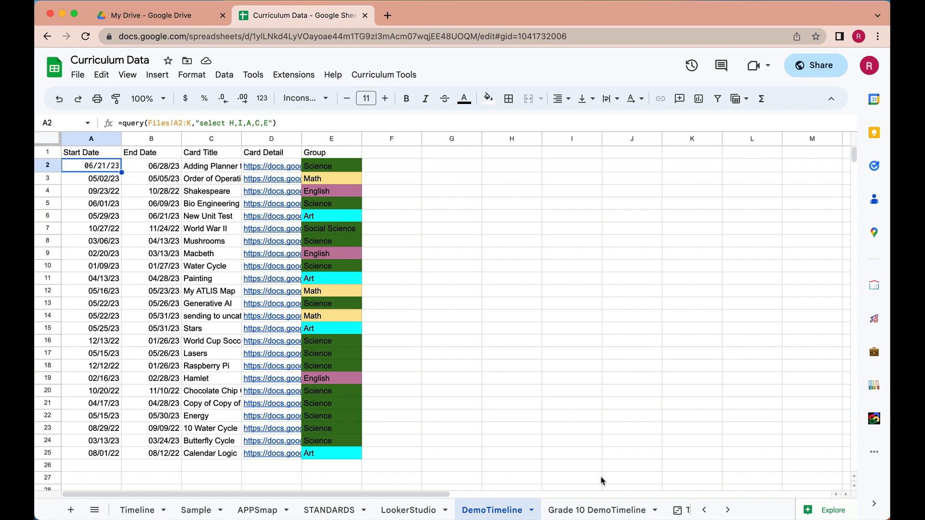
{"action": "left_click", "coordinate": [588, 513]}
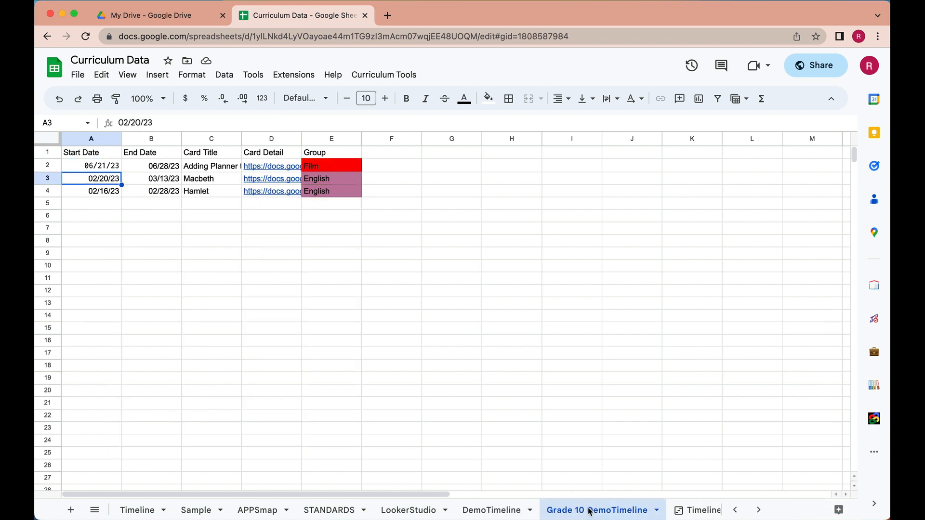
{"action": "left_click", "coordinate": [110, 169]}
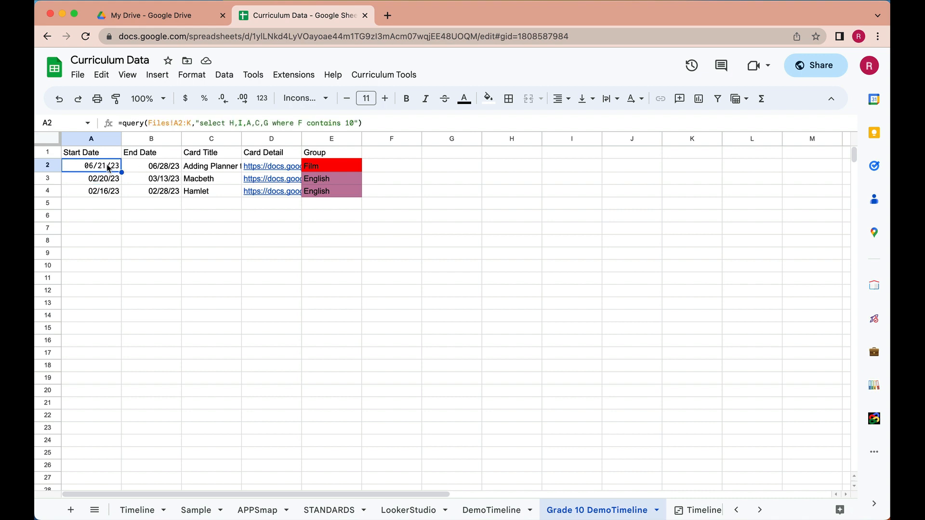
- Examine the "where F contains 10" condition in cell A2's query formula, leaving the formula as it is
{"action": "left_click_drag", "start_coordinate": [356, 123], "coordinate": [272, 124]}
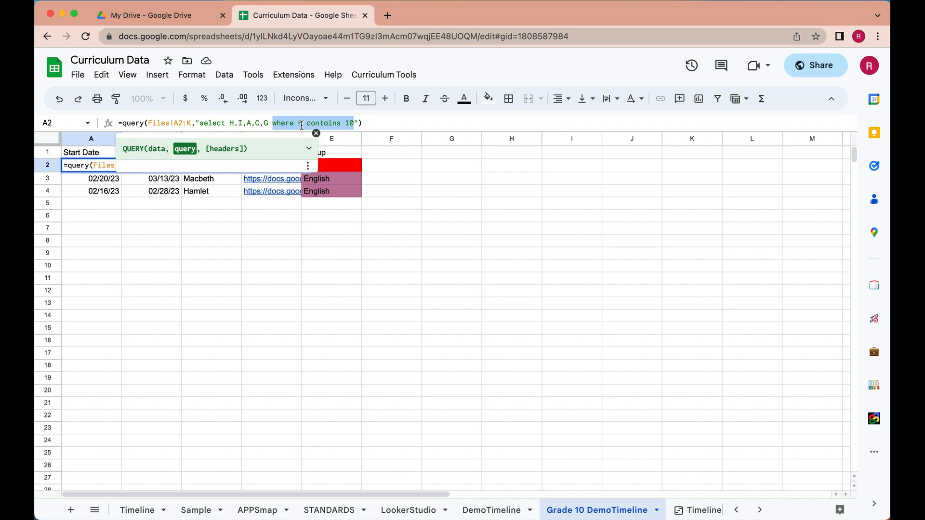
{"action": "left_click", "coordinate": [367, 124]}
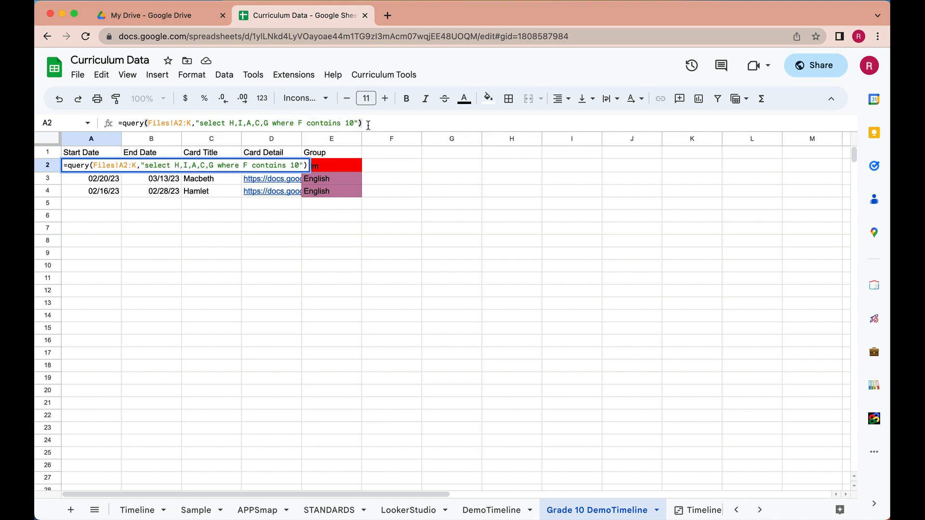
{"action": "left_click", "coordinate": [394, 167]}
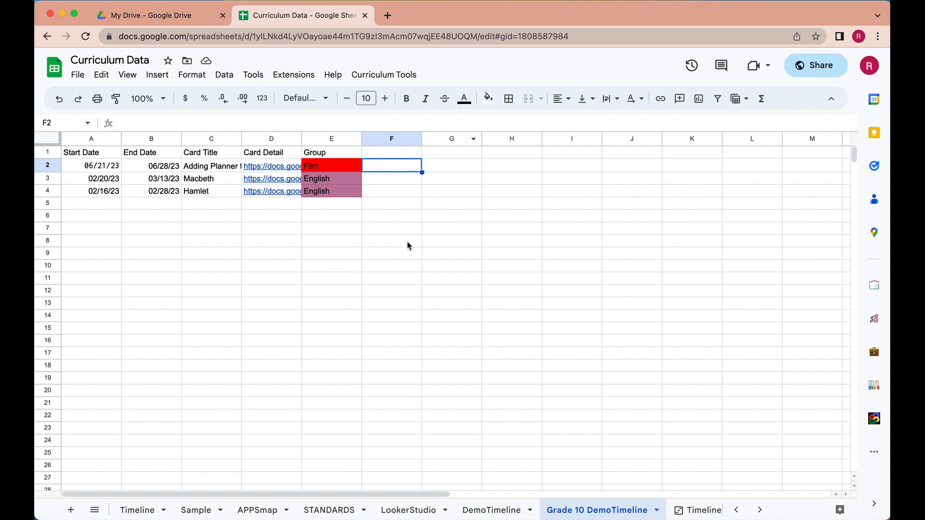
- Insert a timeline based on the data range 'Grade 10 DemoTimeline'!A1:F500
{"action": "left_click", "coordinate": [156, 73]}
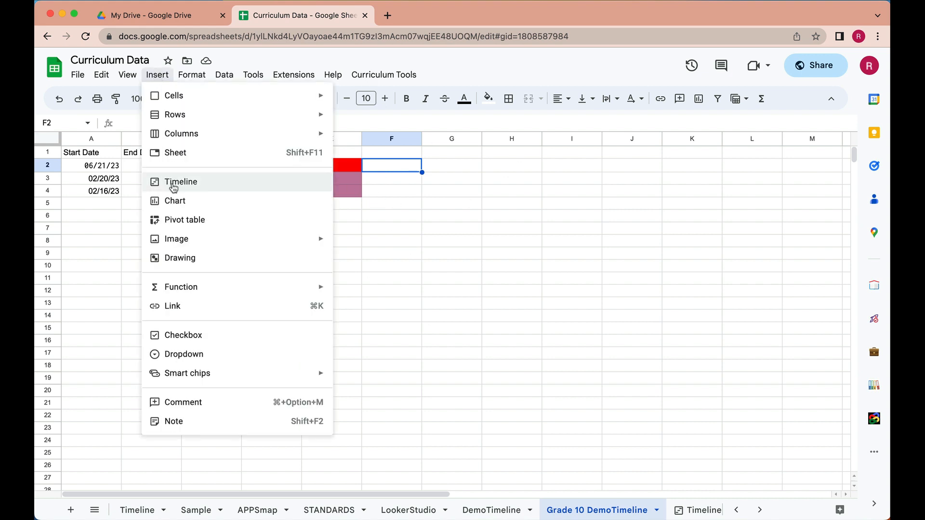
{"action": "left_click", "coordinate": [174, 185]}
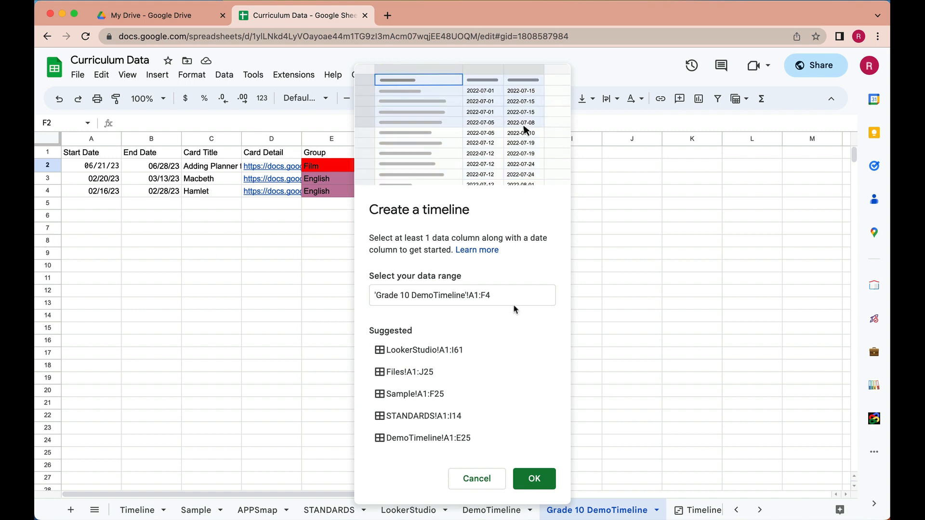
{"action": "left_click", "coordinate": [488, 295]}
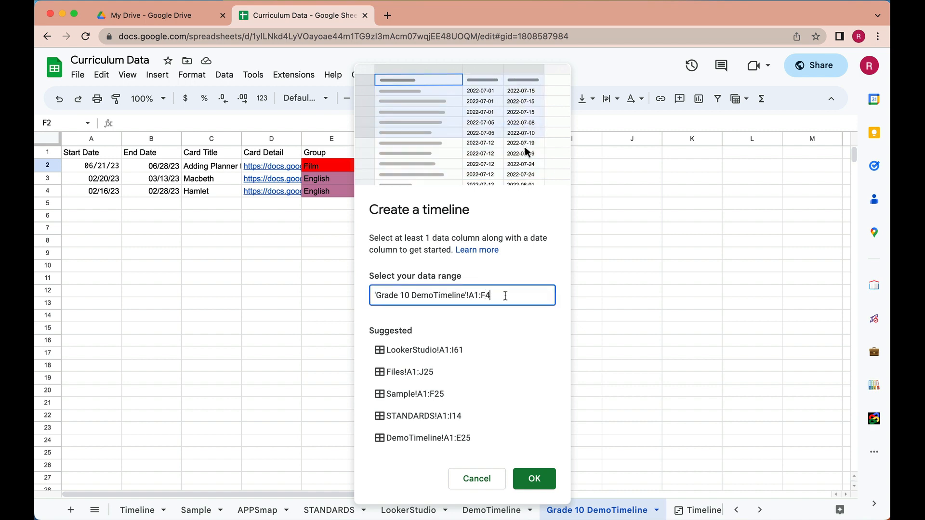
{"action": "key", "text": "BackSpace"}
{"action": "type", "text": "1000"}
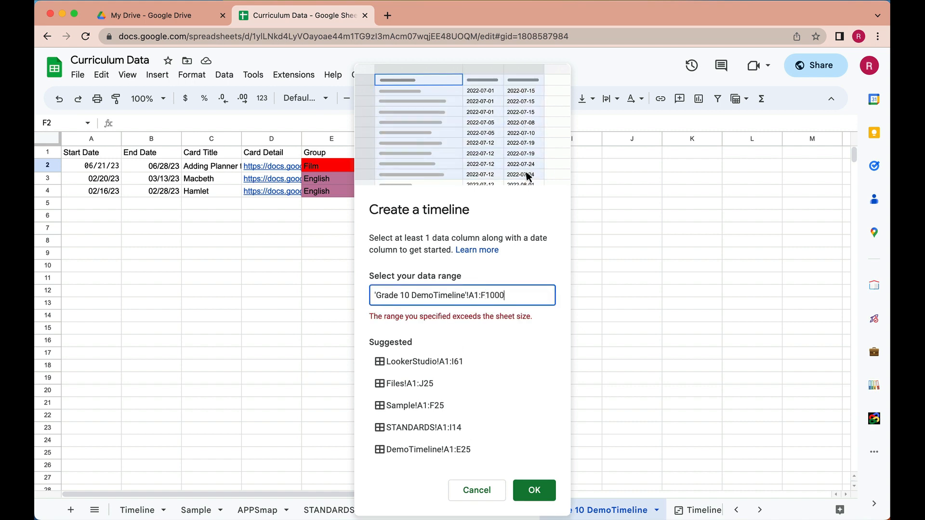
{"action": "key", "text": "BackSpace"}
{"action": "key", "text": "BackSpace"}
{"action": "key", "text": "BackSpace"}
{"action": "key", "text": "BackSpace"}
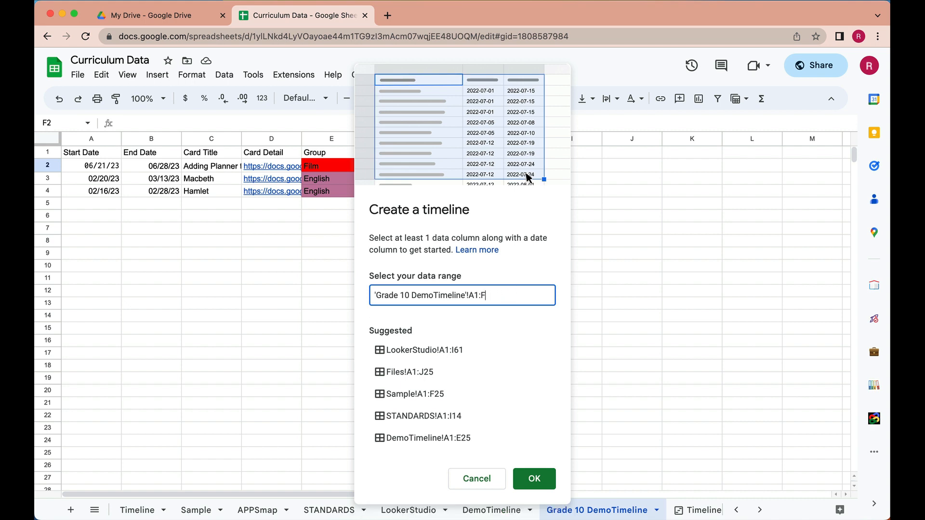
{"action": "type", "text": "500"}
{"action": "left_click", "coordinate": [535, 331]}
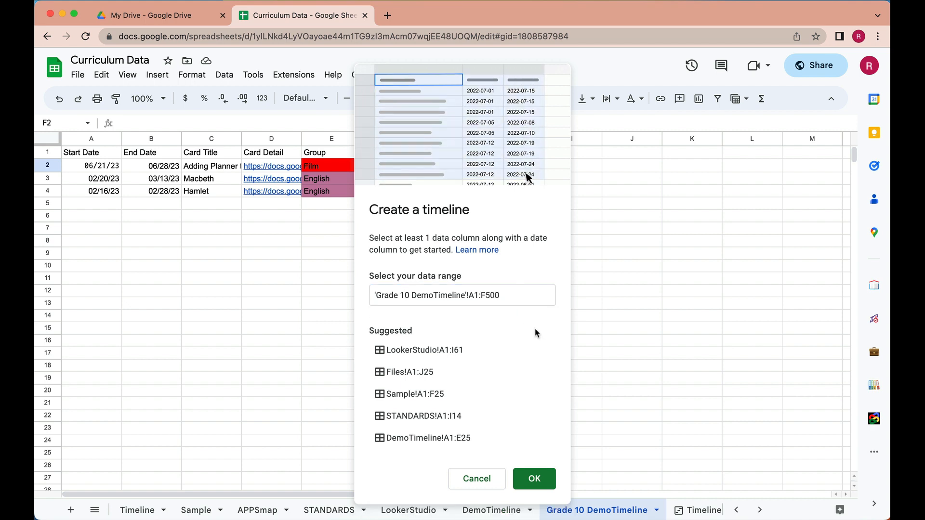
{"action": "left_click", "coordinate": [535, 479]}
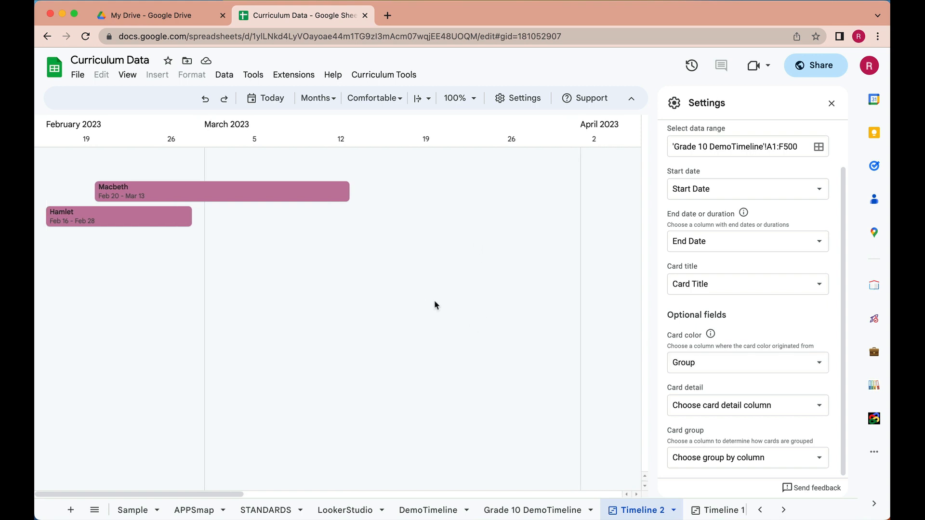
- Review the new timeline's cards from February to June 2023 and go back to the Grade 10 DemoTimeline sheet
{"action": "scroll", "coordinate": [464, 181], "scroll_direction": "right", "scroll_amount": 10}
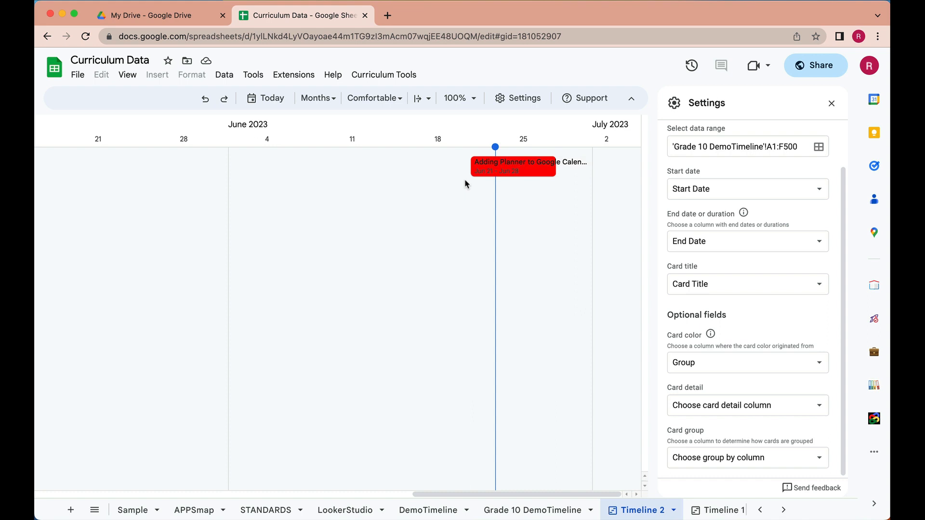
{"action": "scroll", "coordinate": [465, 184], "scroll_direction": "left", "scroll_amount": 10}
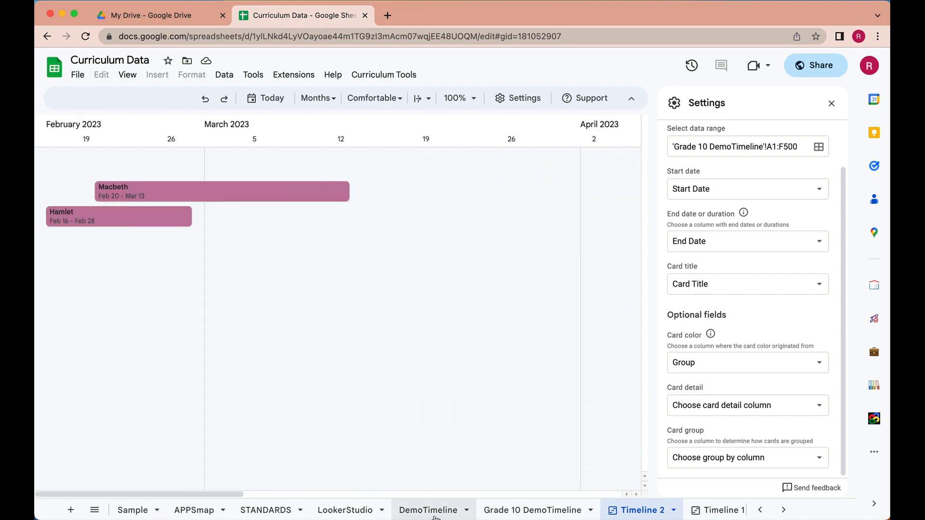
{"action": "left_click", "coordinate": [539, 512]}
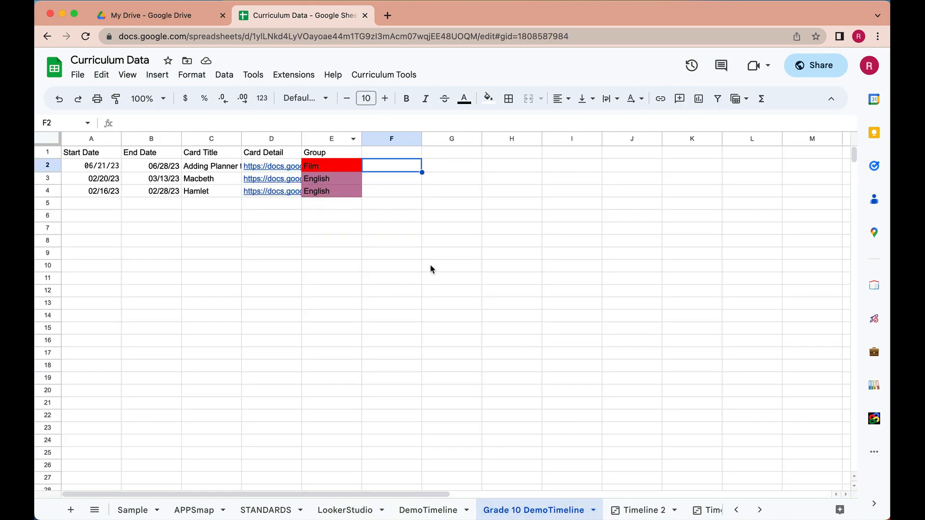
- Return to the Timeline 2 sheet and display the details of the Macbeth card
{"action": "left_click", "coordinate": [700, 514]}
{"action": "left_click", "coordinate": [621, 510]}
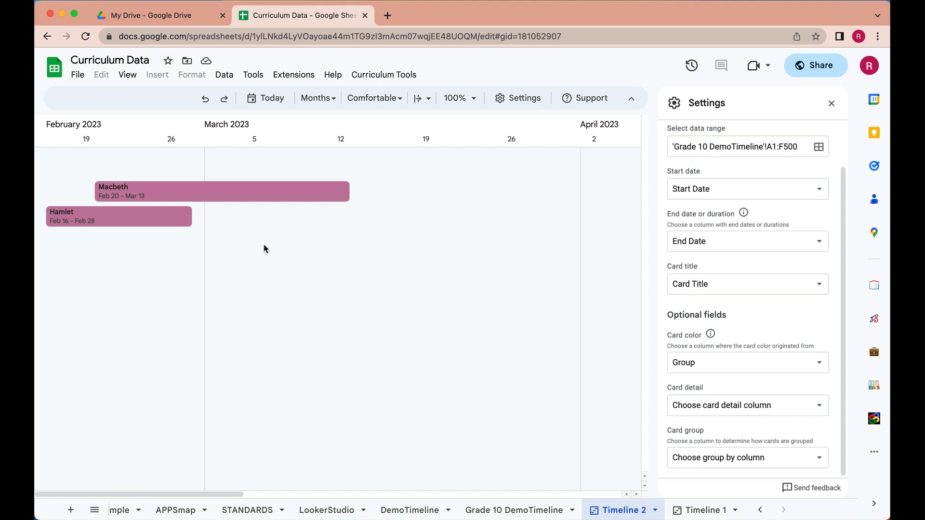
{"action": "left_click", "coordinate": [225, 192]}
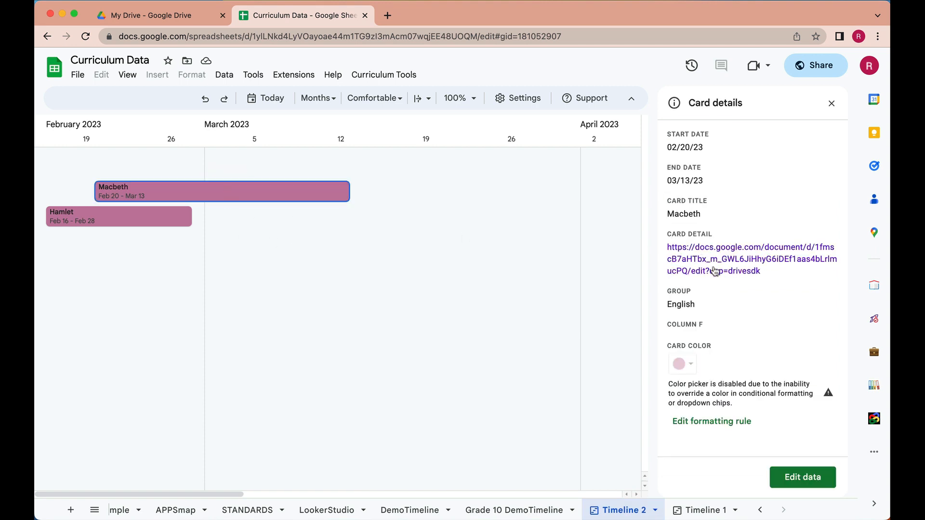